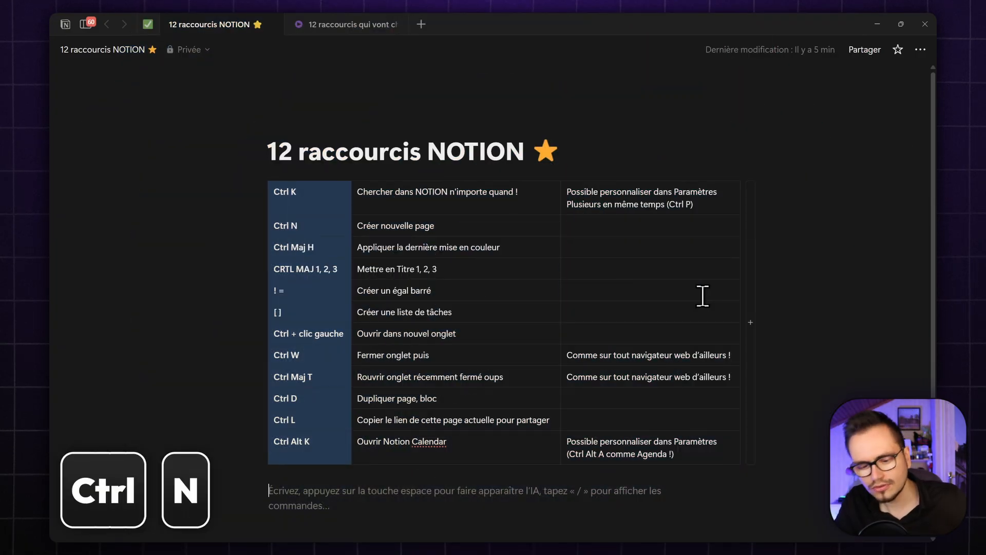
- Create a new page titled 'rengioergoreogoergnoeriog' with Ctrl+N
{"action": "key", "text": "ctrl+n"}
{"action": "type", "text": "rengioergoreogoergnoeriog"}
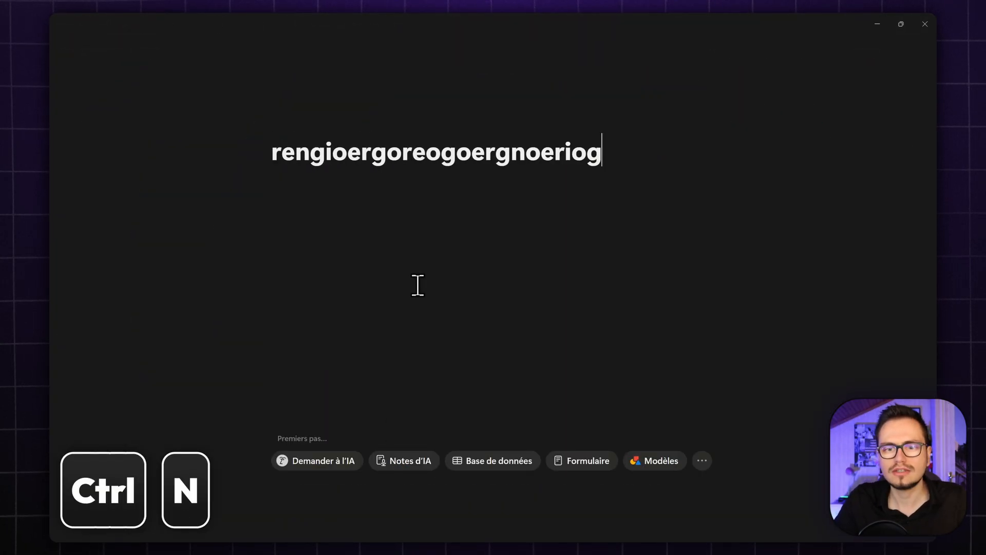
{"action": "key", "text": "Return"}
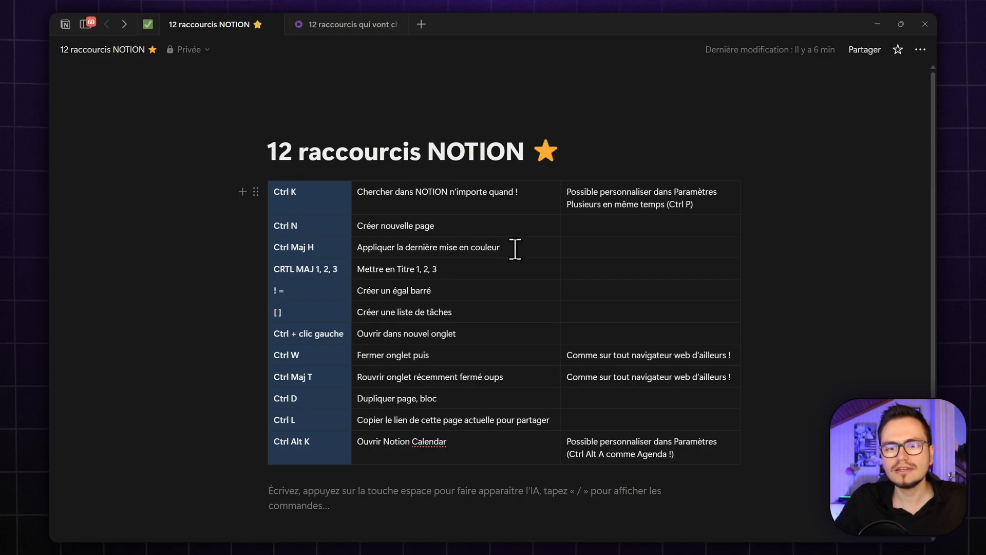
- Write 'Je tape un texte' and 'Et un autre ensuite' on two lines below the table
{"action": "left_click", "coordinate": [440, 511]}
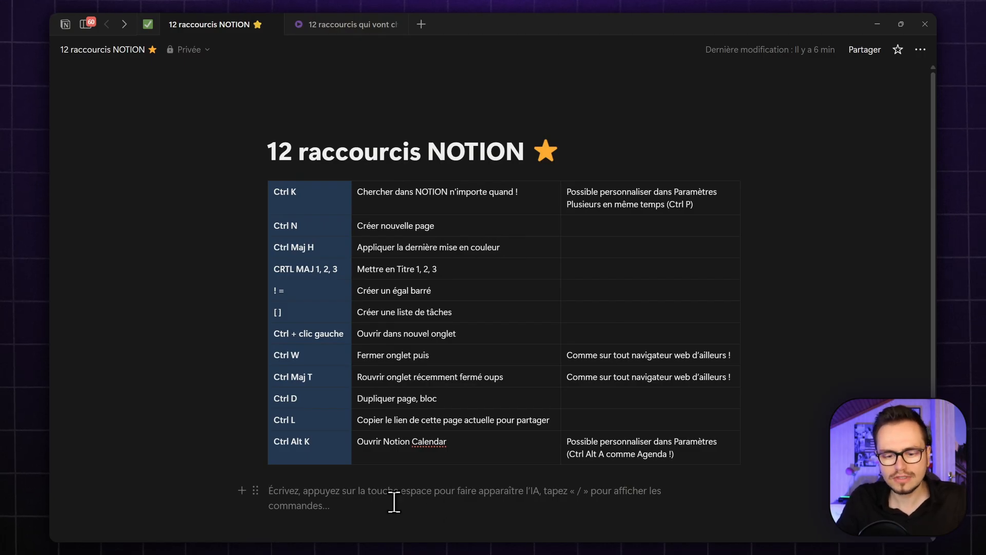
{"action": "type", "text": "Je tape un texte"}
{"action": "key", "text": "Return"}
{"action": "type", "text": "Et un autre ensuite"}
- Colour 'texte' orange, then give 'ensuite' the same orange with Ctrl+Shift+H
{"action": "scroll", "coordinate": [365, 490], "scroll_direction": "down", "scroll_amount": 2}
{"action": "double_click", "coordinate": [326, 413]}
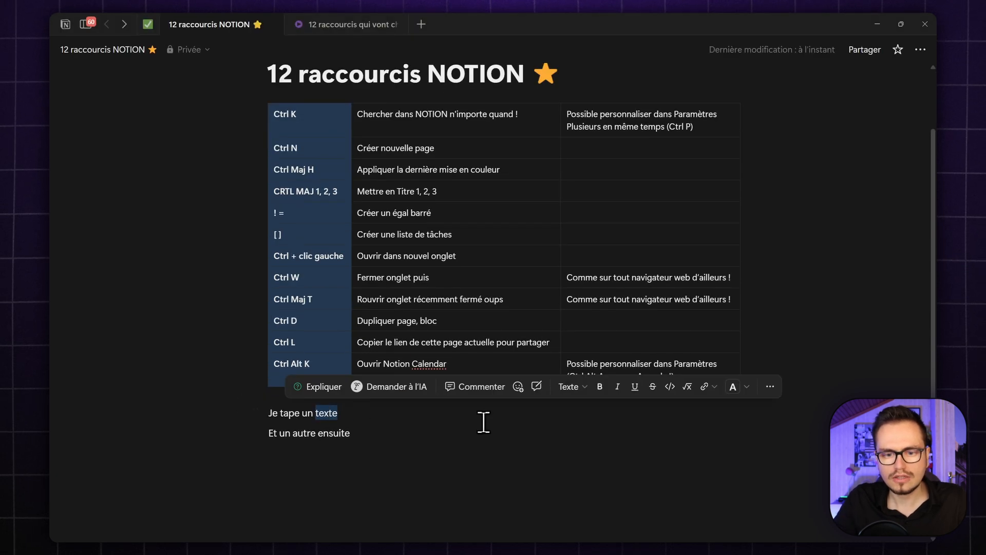
{"action": "left_click", "coordinate": [733, 387]}
{"action": "left_click", "coordinate": [737, 233]}
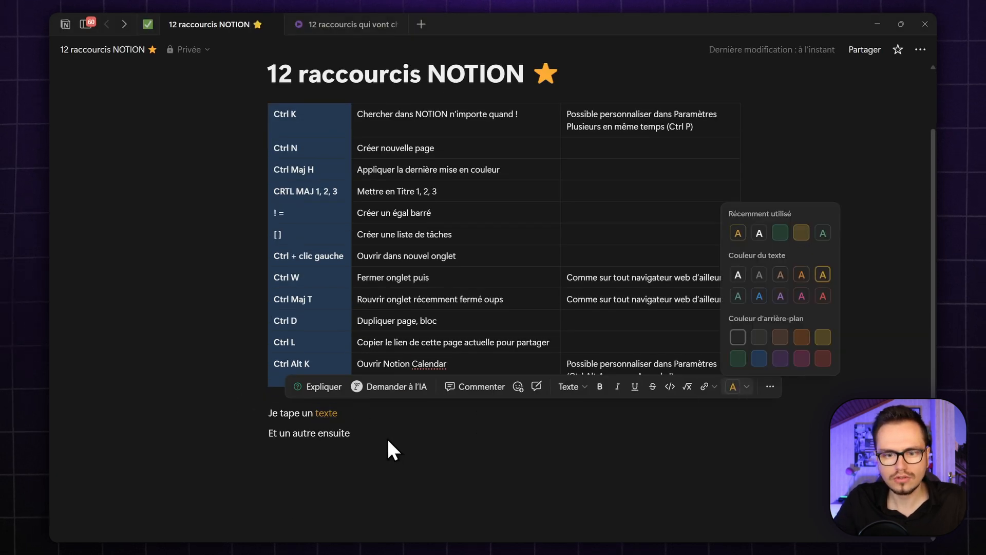
{"action": "left_click", "coordinate": [380, 452]}
{"action": "double_click", "coordinate": [339, 433]}
{"action": "left_click", "coordinate": [363, 452]}
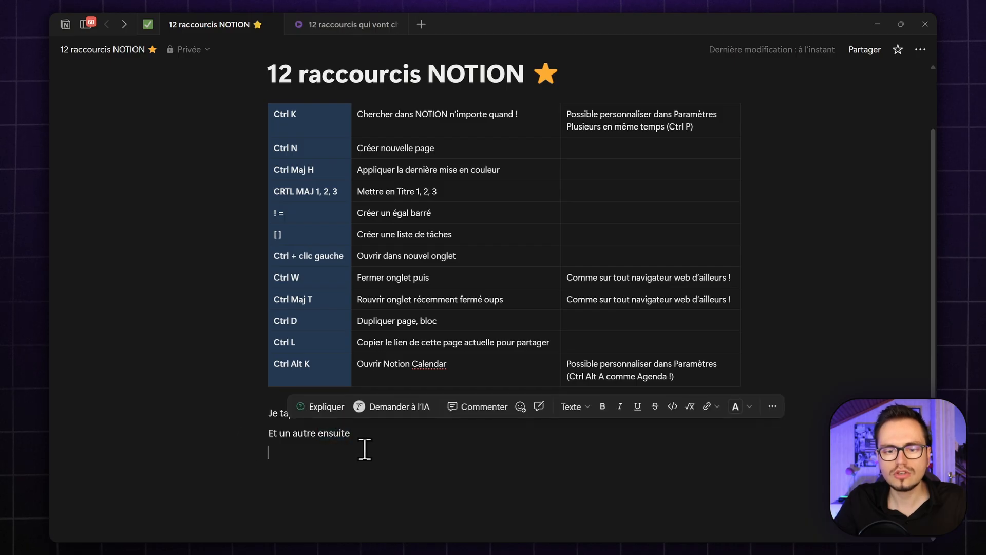
{"action": "double_click", "coordinate": [339, 433]}
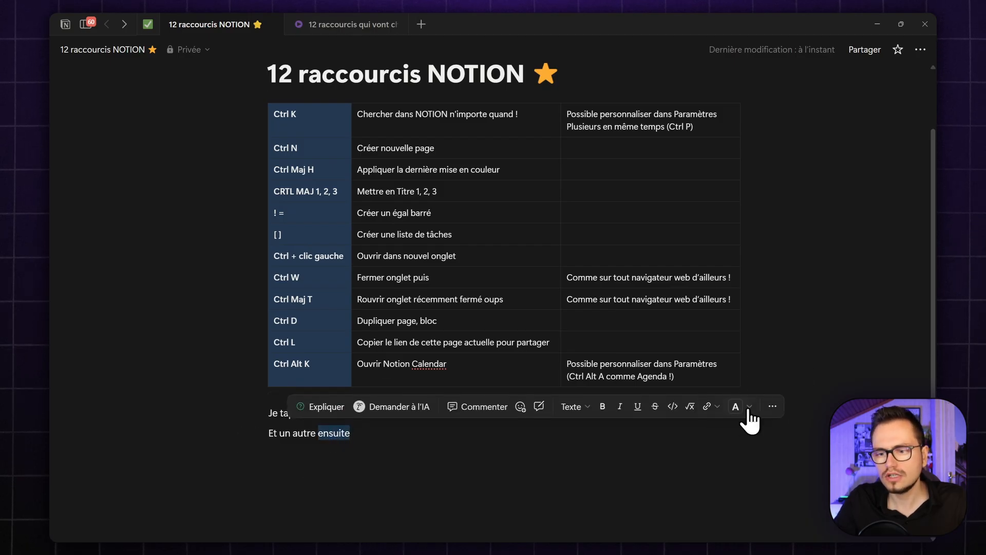
{"action": "key", "text": "ctrl+shift+h"}
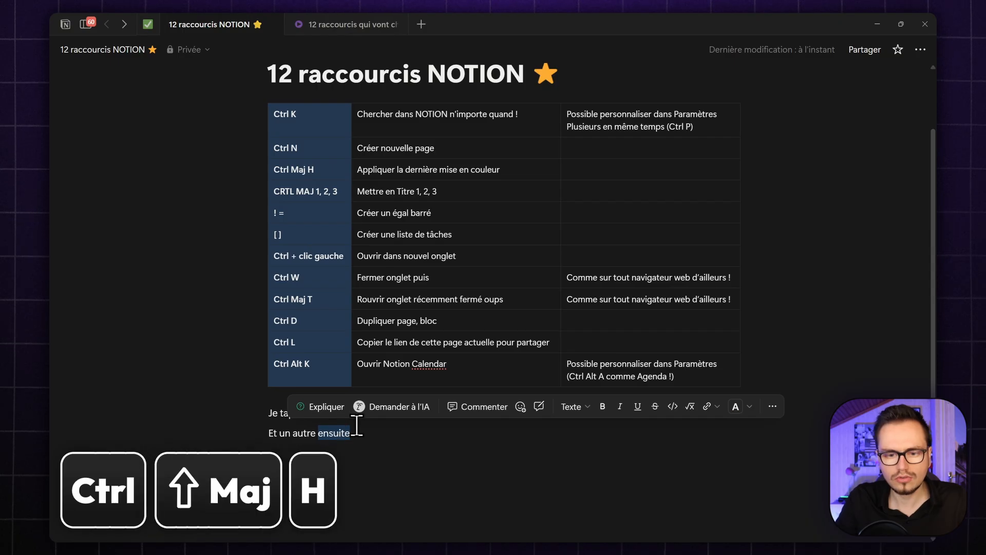
{"action": "left_click", "coordinate": [374, 461]}
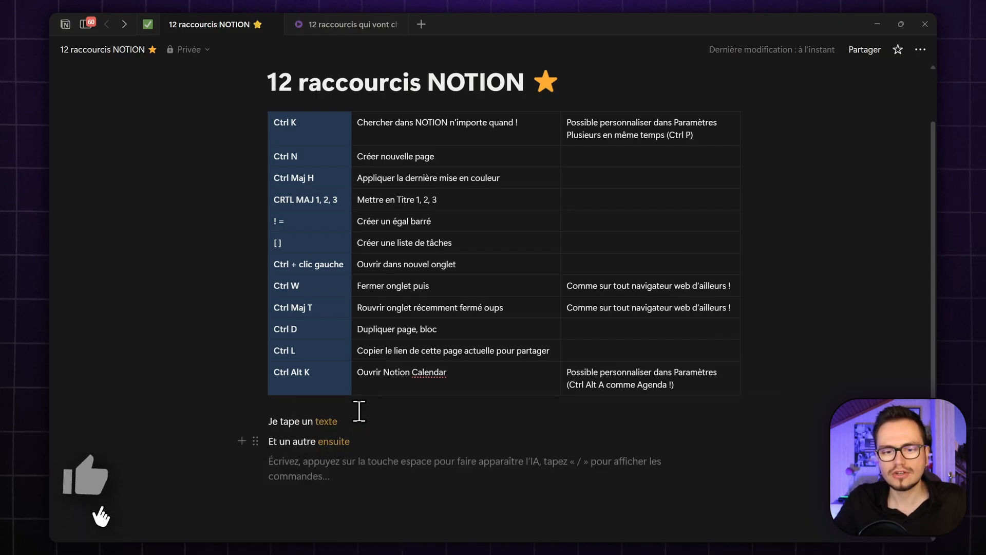
{"action": "scroll", "coordinate": [419, 440], "scroll_direction": "up", "scroll_amount": 2}
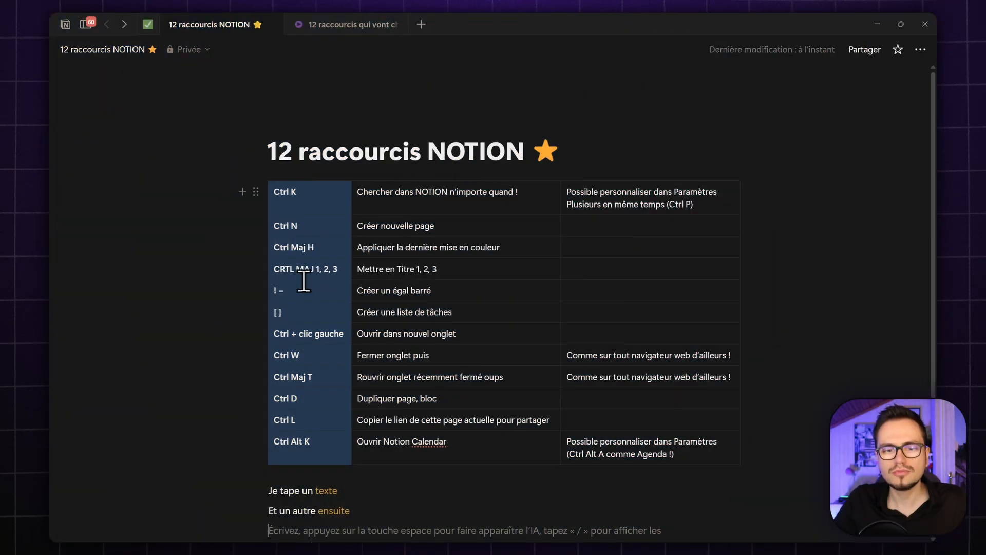
- Turn 'Je tape un texte' into a heading with Ctrl+Shift+1, checking the block-type list
{"action": "scroll", "coordinate": [398, 393], "scroll_direction": "down", "scroll_amount": 2}
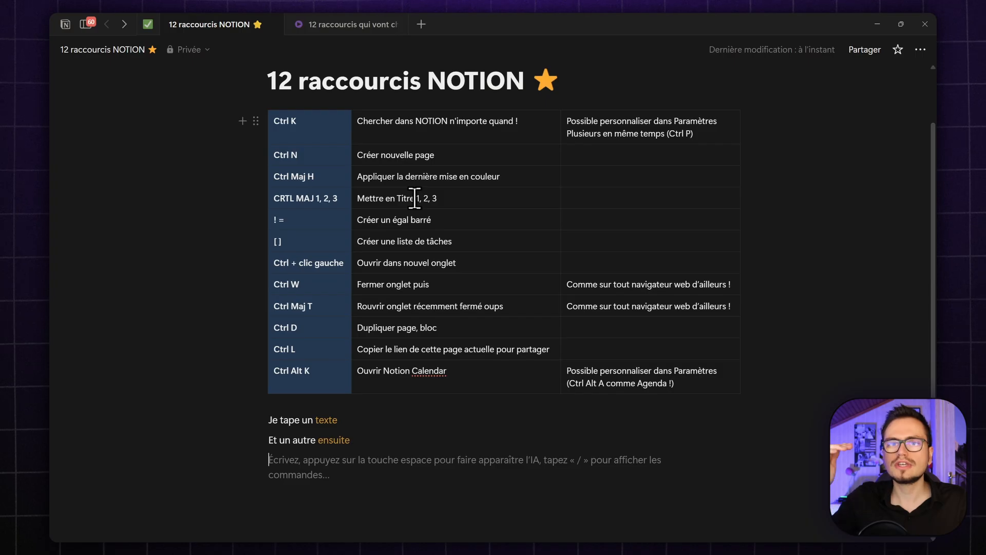
{"action": "left_click_drag", "start_coordinate": [269, 411], "coordinate": [330, 411]}
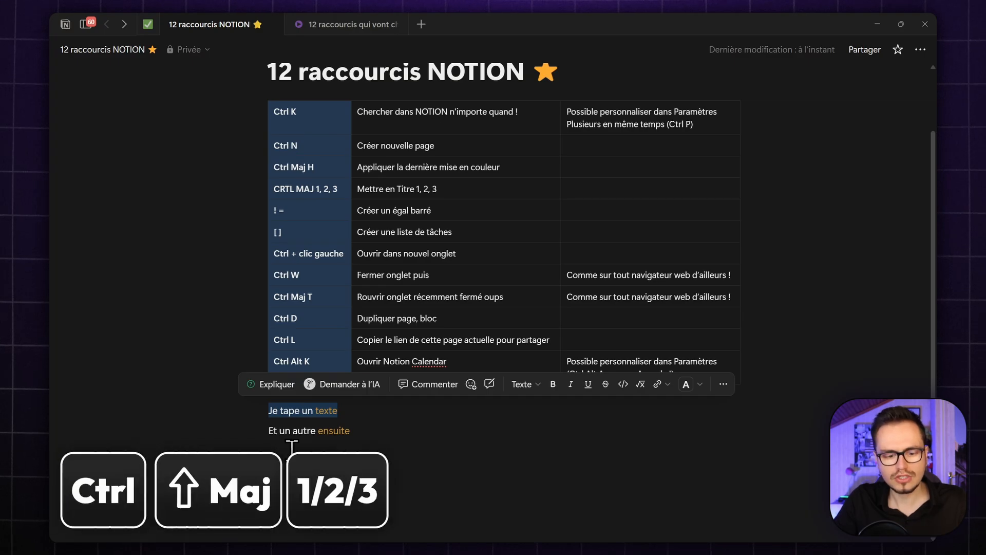
{"action": "key", "text": "ctrl+shift+1"}
{"action": "left_click", "coordinate": [534, 391]}
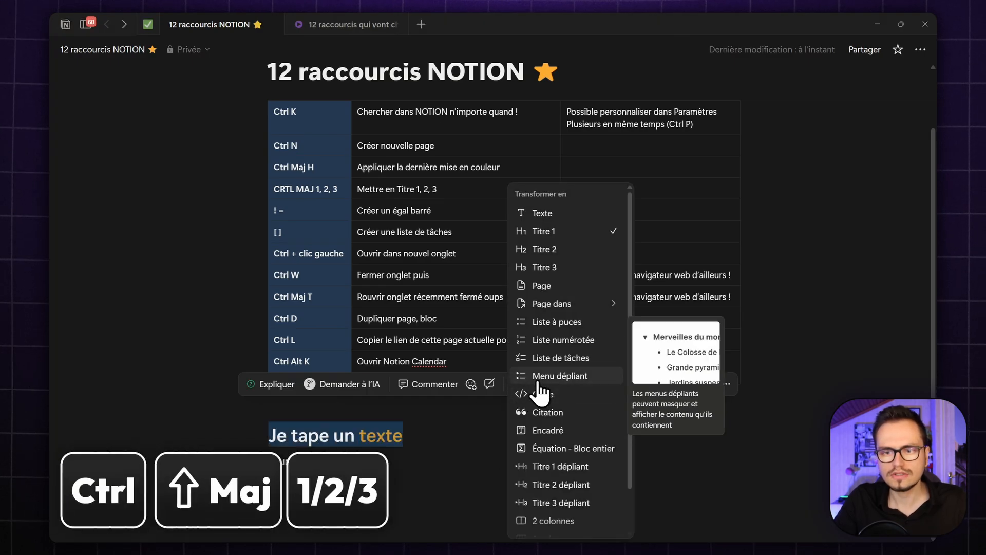
{"action": "key", "text": "ctrl+shift+0"}
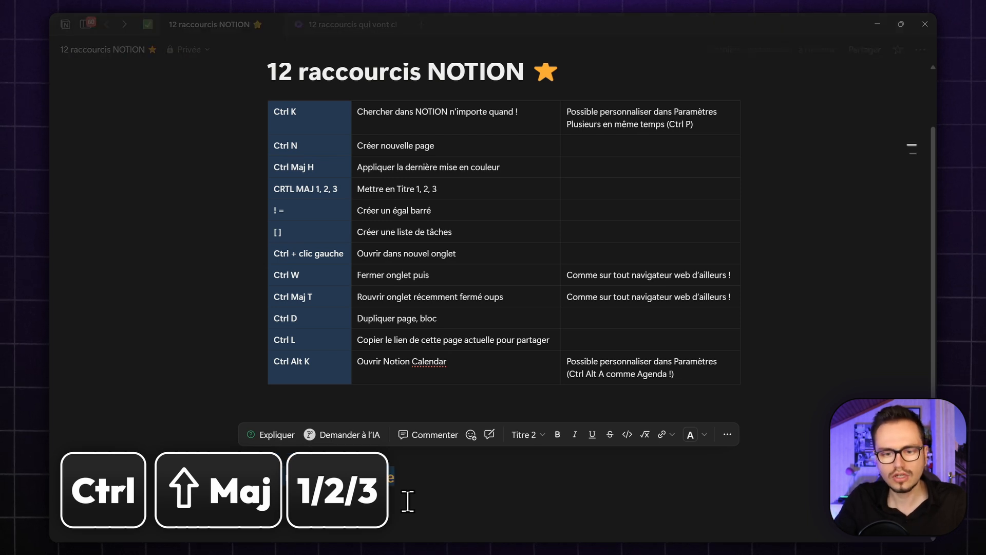
{"action": "left_click", "coordinate": [407, 501]}
{"action": "scroll", "coordinate": [351, 275], "scroll_direction": "down", "scroll_amount": 2}
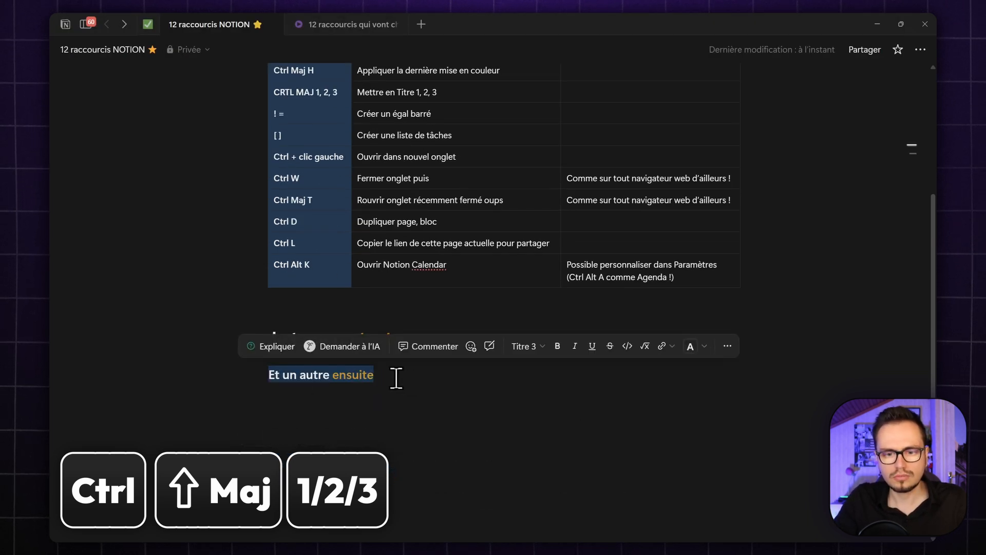
{"action": "left_click", "coordinate": [510, 406]}
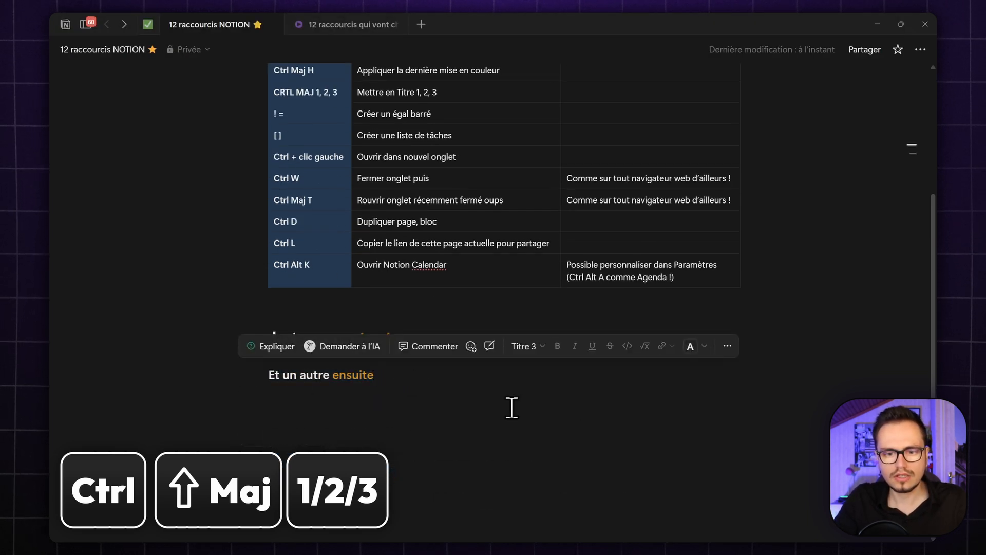
- Cycle 'Et un autre ensuite' through Titre 1, 2 and 3, ending as Titre 1
{"action": "mouse_move", "coordinate": [913, 152]}
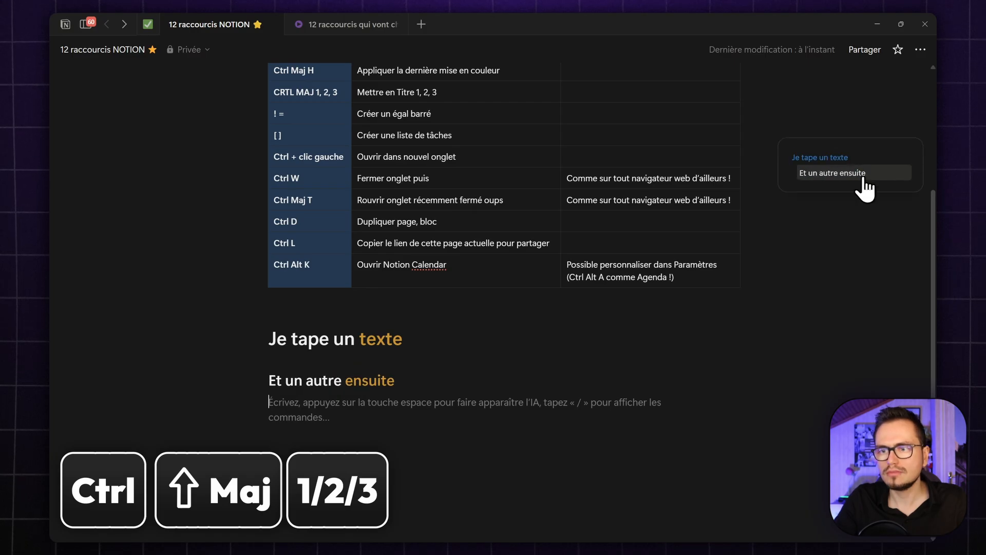
{"action": "triple_click", "coordinate": [361, 383]}
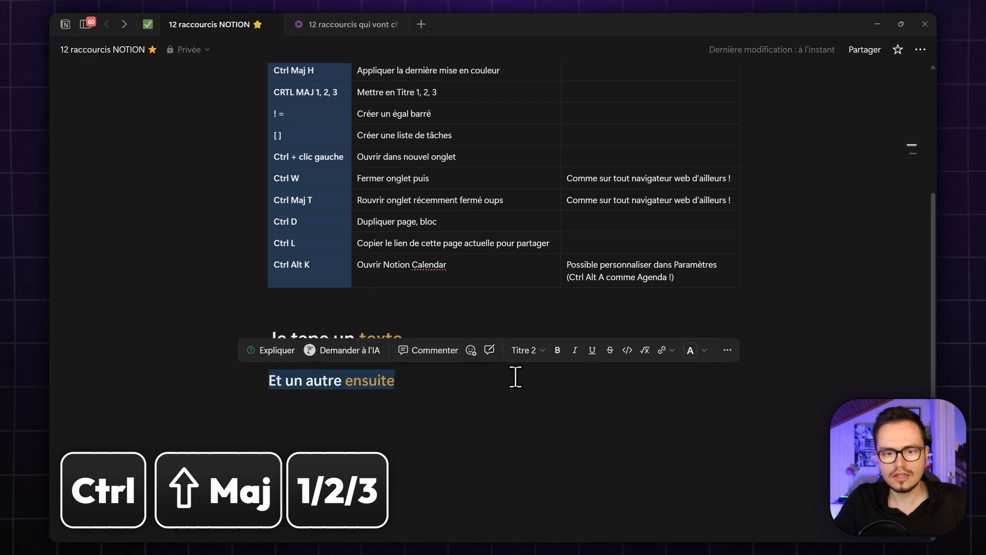
{"action": "key", "text": "ctrl+shift+1"}
{"action": "key", "text": "ctrl+shift+2"}
{"action": "key", "text": "ctrl+shift+3"}
{"action": "key", "text": "ctrl+shift+2"}
{"action": "key", "text": "ctrl+shift+1"}
{"action": "key", "text": "ctrl+shift+2"}
{"action": "key", "text": "ctrl+shift+3"}
{"action": "key", "text": "ctrl+shift+2"}
{"action": "key", "text": "ctrl+shift+1"}
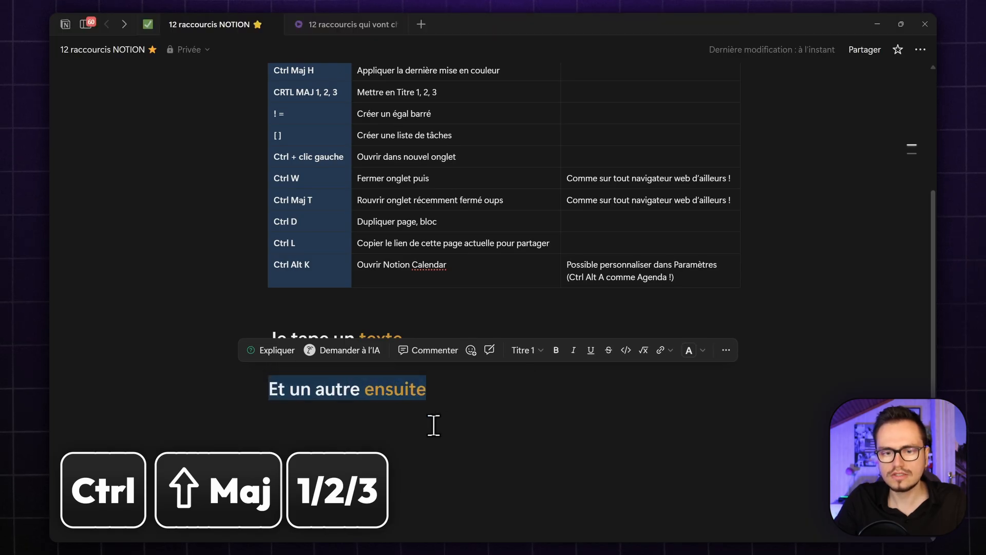
{"action": "mouse_move", "coordinate": [814, 169]}
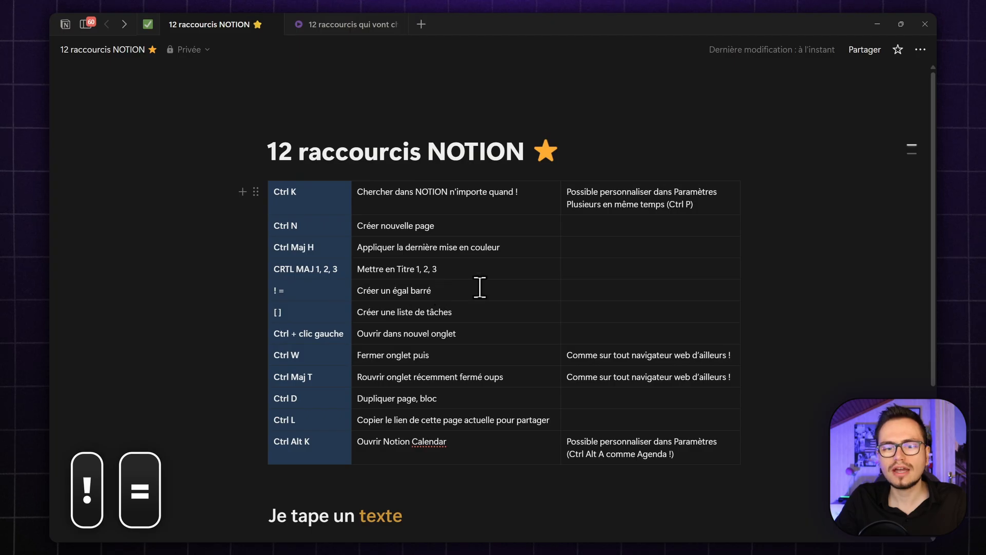
- Enter != in the empty third cell of the '! =' row so it becomes ≠
{"action": "left_click", "coordinate": [598, 293]}
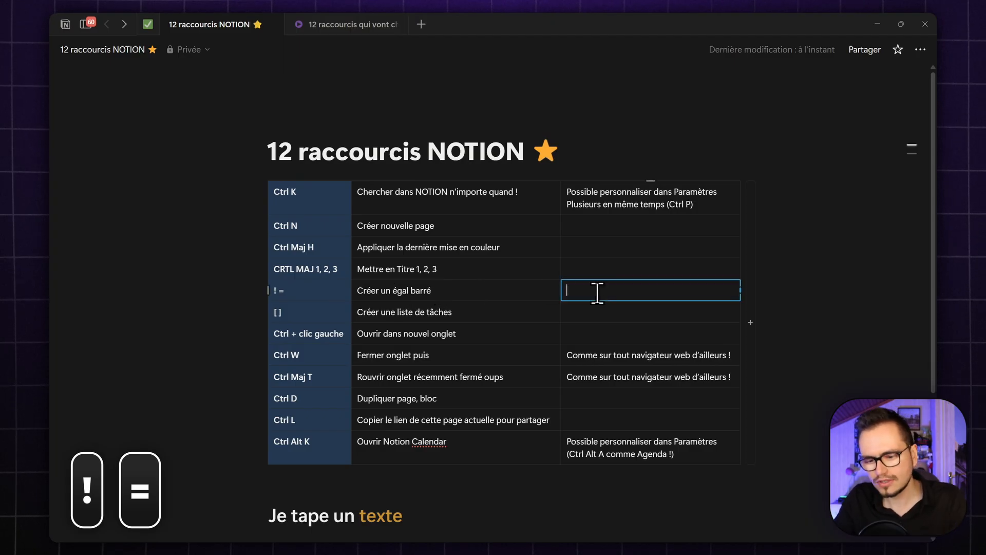
{"action": "type", "text": "!="}
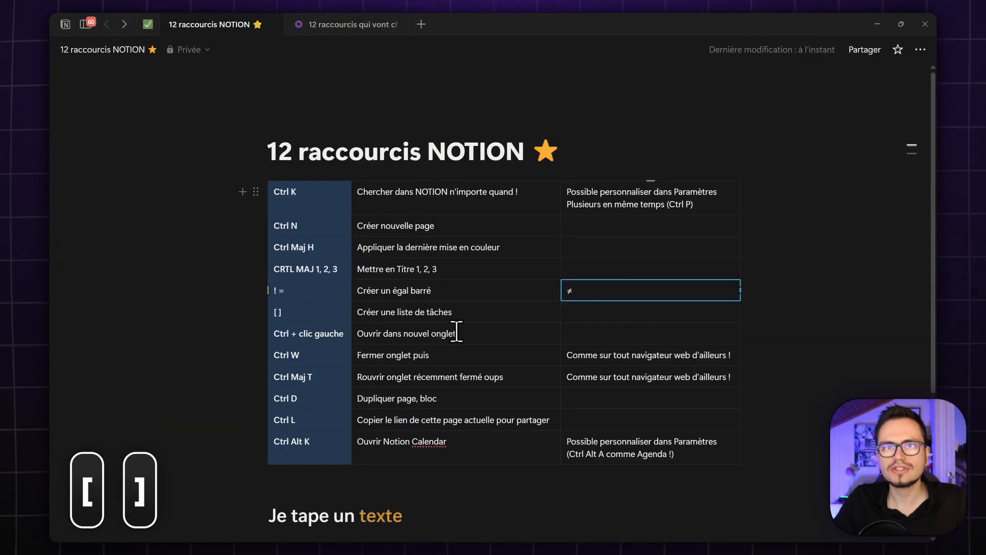
{"action": "scroll", "coordinate": [457, 331], "scroll_direction": "down", "scroll_amount": 4}
- Write a throwaway line 'kregnoegrngor' below the headings and start a new line
{"action": "left_click", "coordinate": [403, 445]}
{"action": "type", "text": "kregnoegrngor"}
{"action": "key", "text": "Return"}
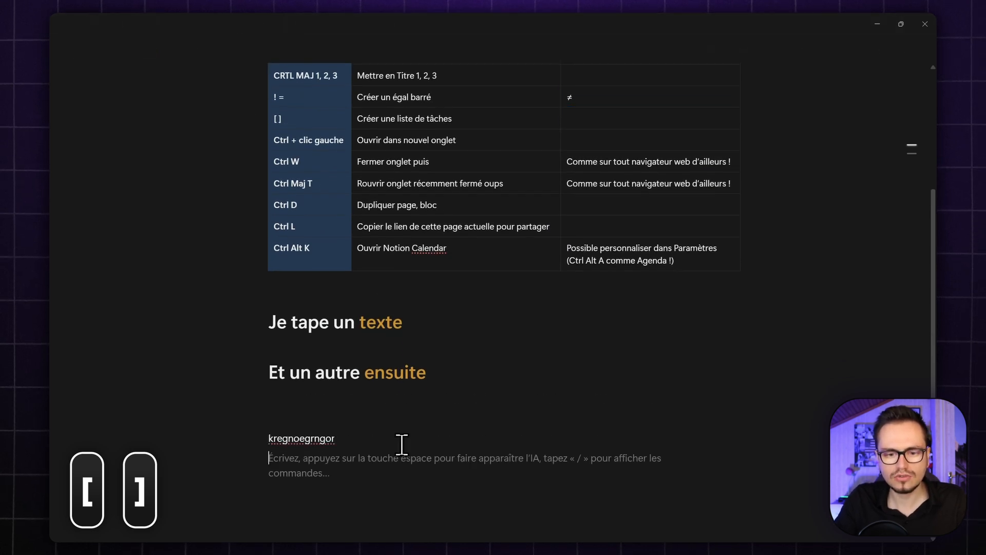
{"action": "scroll", "coordinate": [402, 445], "scroll_direction": "down", "scroll_amount": 1}
- Build a to-do list with 'penser à 1', 'penser à2' and 'a' items, ticking the first two
{"action": "type", "text": "["}
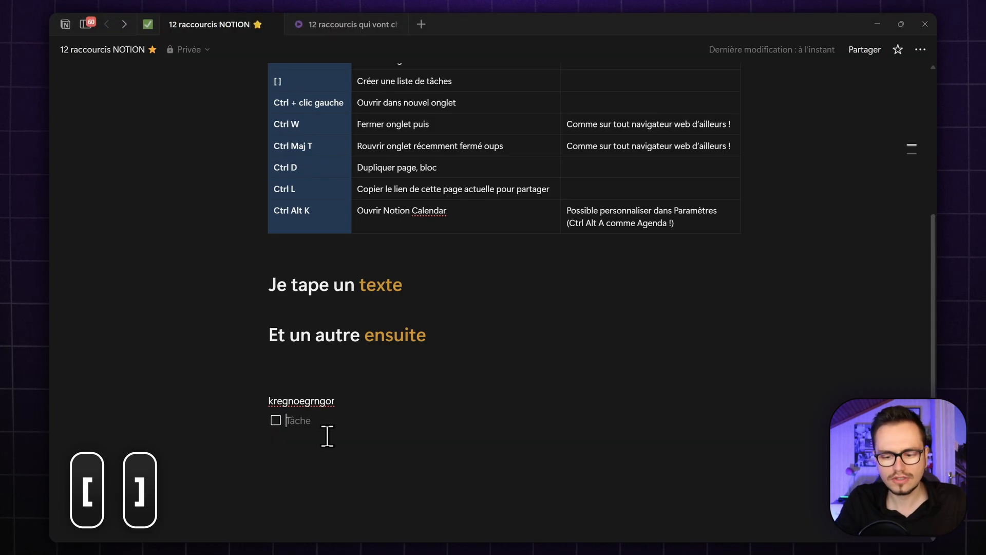
{"action": "type", "text": "penser à 1"}
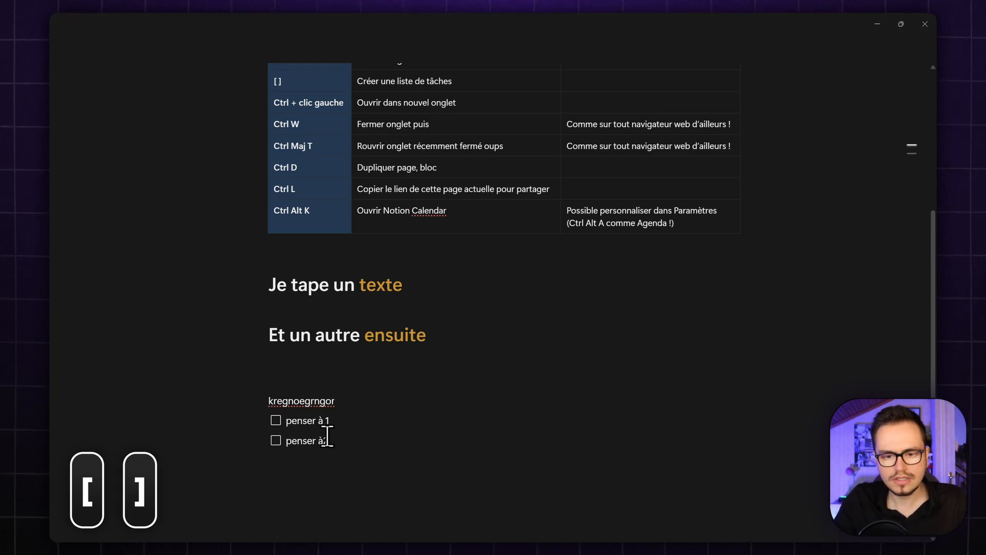
{"action": "type", "text": "a"}
{"action": "key", "text": "Return"}
{"action": "type", "text": "a"}
{"action": "key", "text": "Return"}
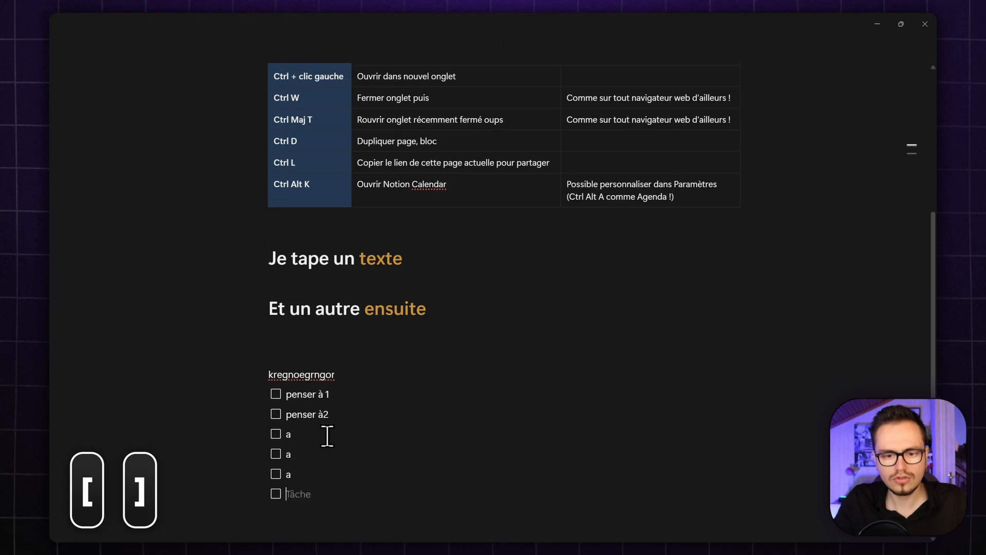
{"action": "type", "text": "a"}
{"action": "key", "text": "Return"}
{"action": "type", "text": "a"}
{"action": "key", "text": "Return"}
{"action": "left_click", "coordinate": [276, 355]}
{"action": "left_click", "coordinate": [276, 374]}
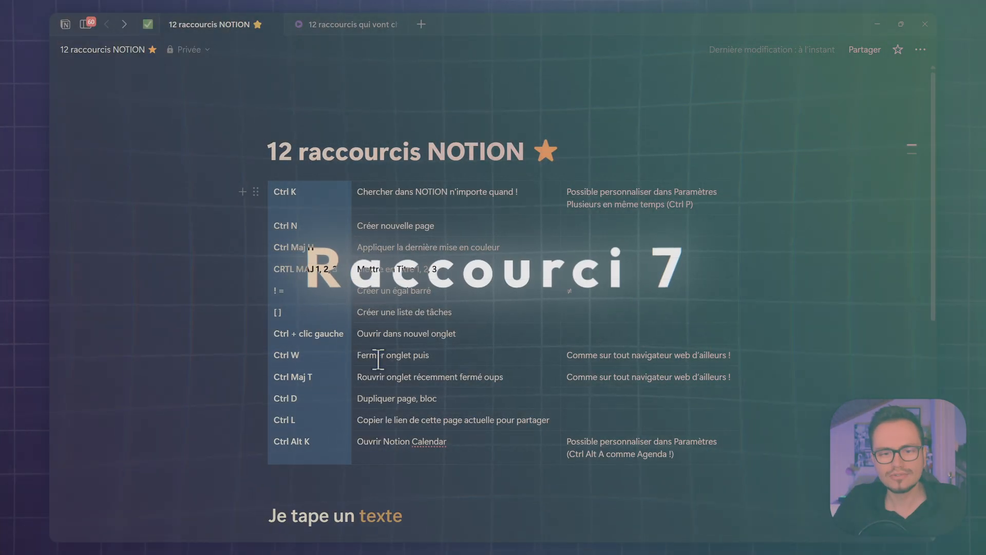
{"action": "left_click_drag", "start_coordinate": [370, 339], "coordinate": [303, 324]}
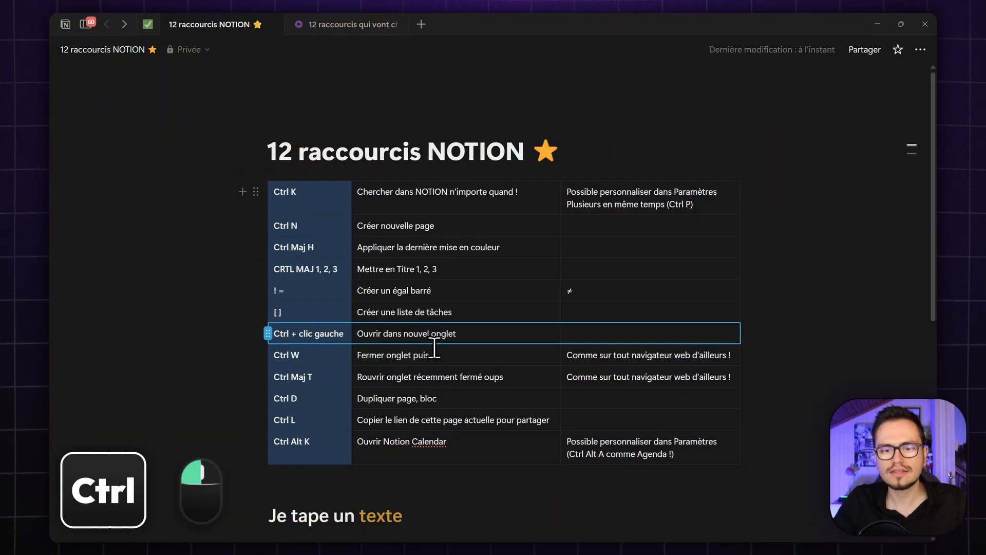
- Open the motion-design portfolio page from the sidebar, then go back to the shortcuts page
{"action": "key", "text": "Escape"}
{"action": "mouse_move", "coordinate": [85, 28]}
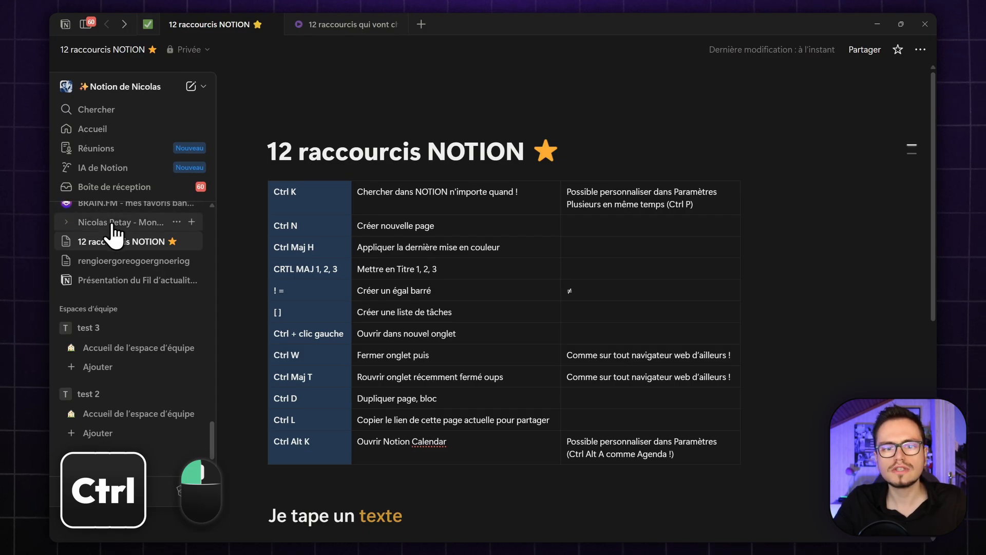
{"action": "left_click", "coordinate": [114, 234]}
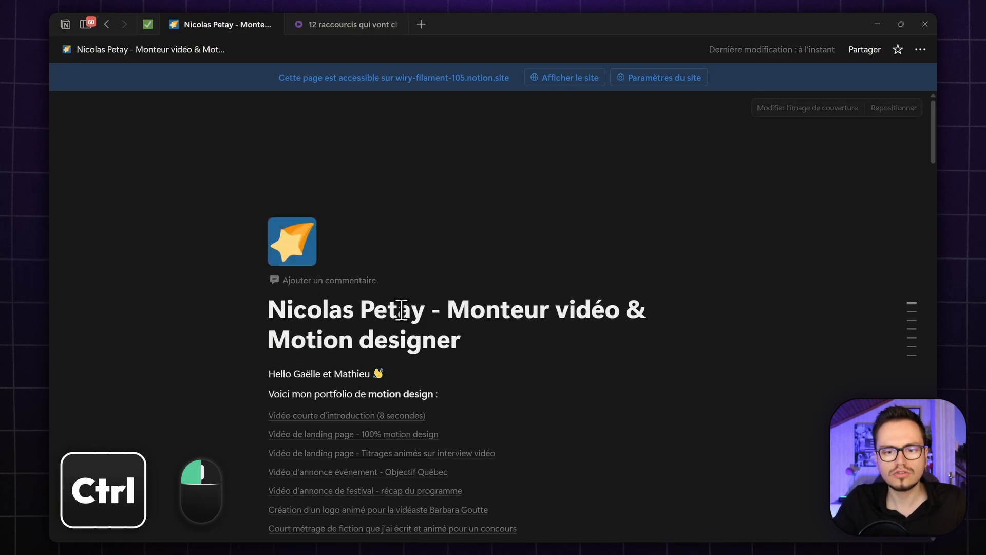
{"action": "left_click", "coordinate": [108, 25]}
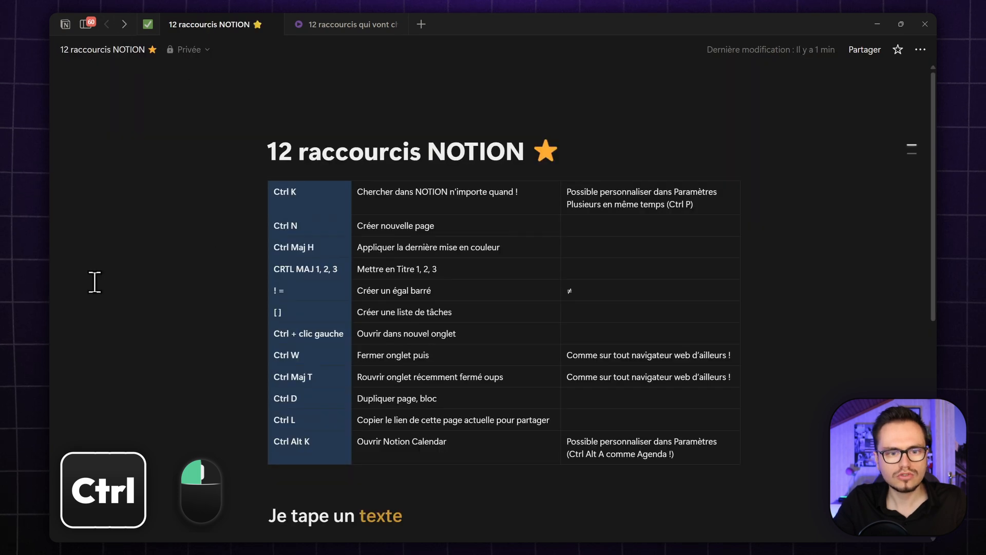
- Open the portfolio page in a new tab with Ctrl+click and switch between both tabs
{"action": "left_click", "coordinate": [116, 230], "text": "ctrl"}
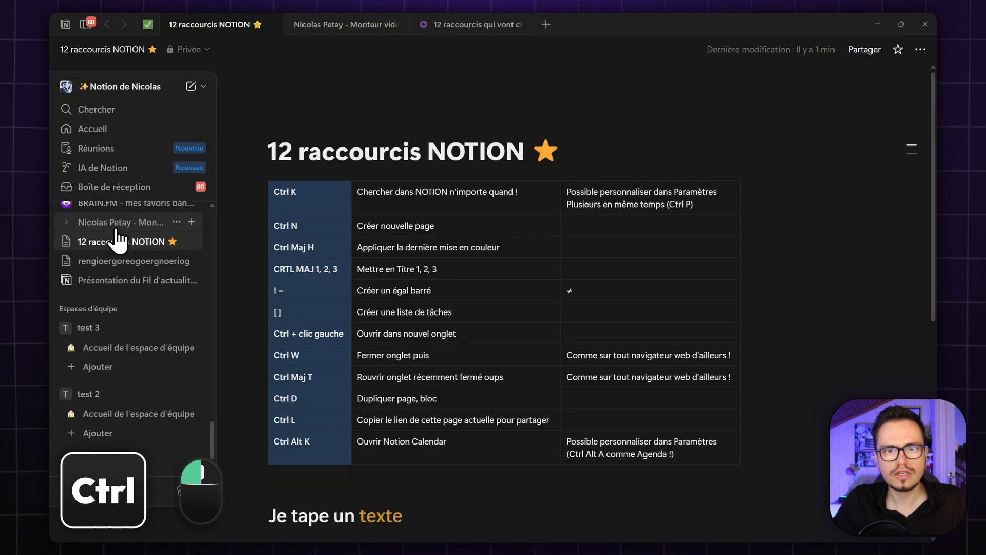
{"action": "left_click", "coordinate": [310, 24]}
{"action": "left_click", "coordinate": [220, 25]}
{"action": "left_click", "coordinate": [318, 26]}
{"action": "left_click", "coordinate": [218, 24]}
{"action": "left_click_drag", "start_coordinate": [301, 24], "coordinate": [364, 18]}
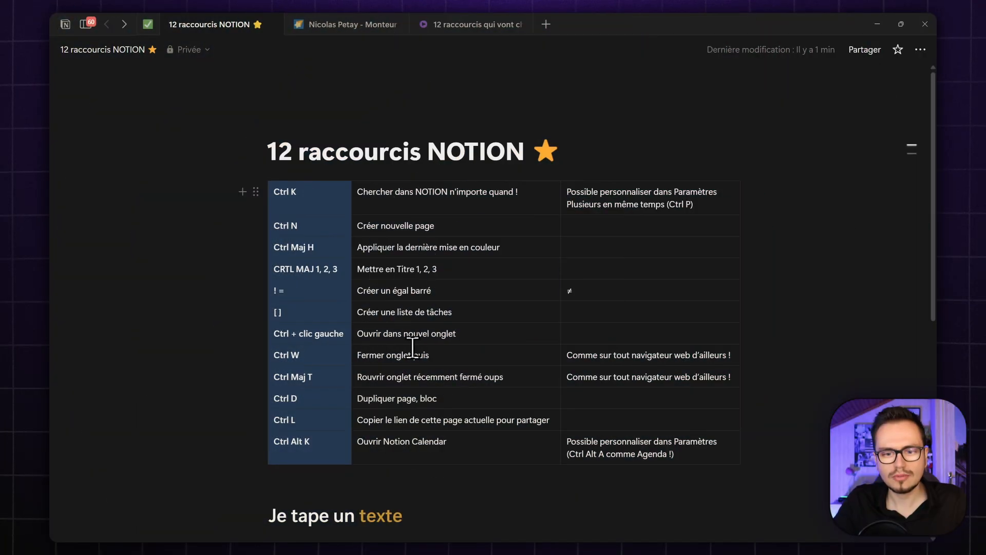
- Close the portfolio tab with Ctrl+W and restore it with Ctrl+Shift+T
{"action": "left_click", "coordinate": [349, 24]}
{"action": "scroll", "coordinate": [555, 308], "scroll_direction": "up", "scroll_amount": 3}
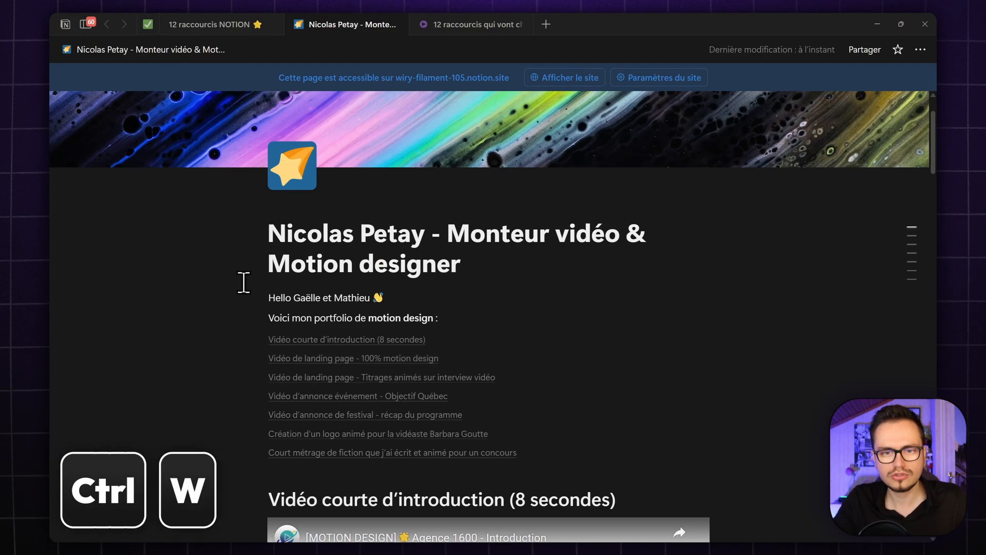
{"action": "key", "text": "ctrl+w"}
{"action": "key", "text": "ctrl+w"}
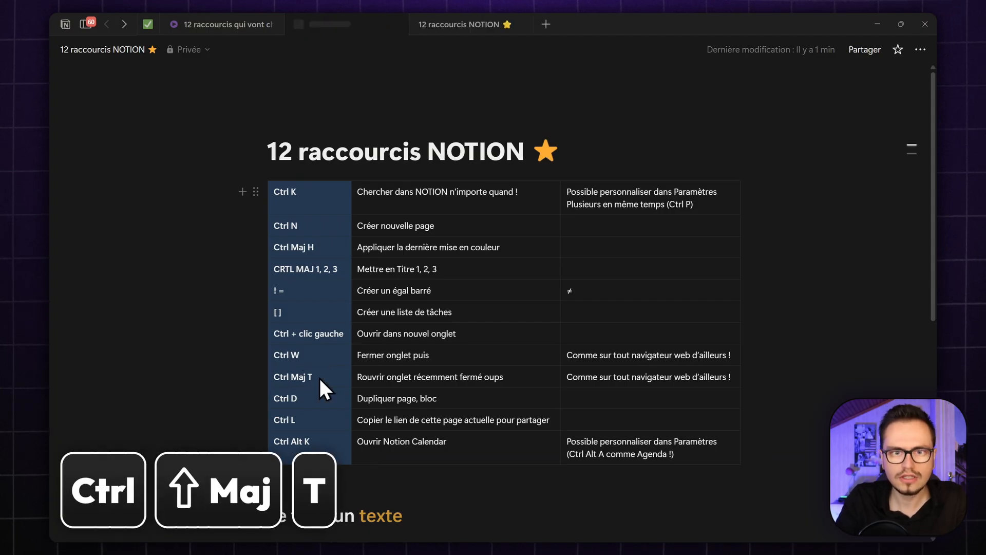
{"action": "key", "text": "ctrl+shift+t"}
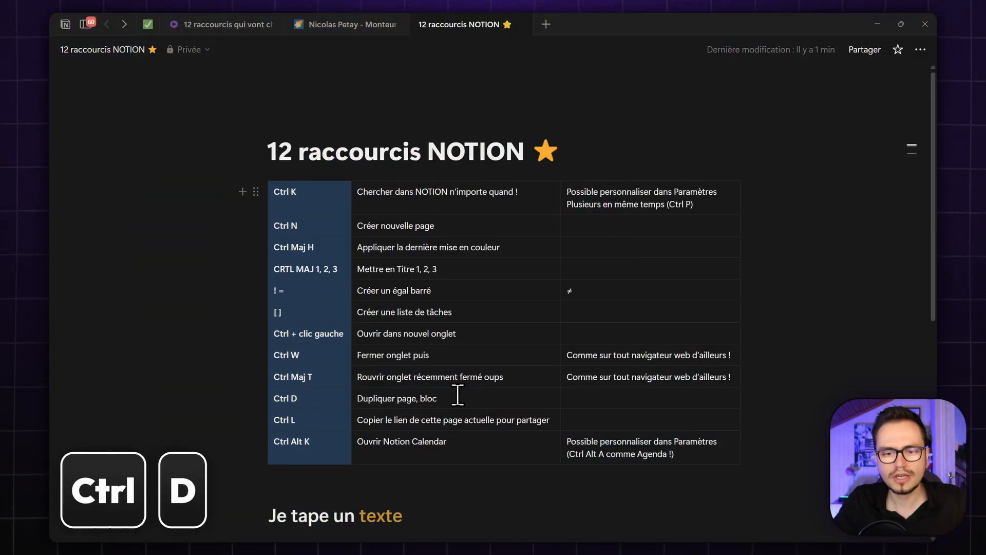
{"action": "scroll", "coordinate": [457, 394], "scroll_direction": "down", "scroll_amount": 1}
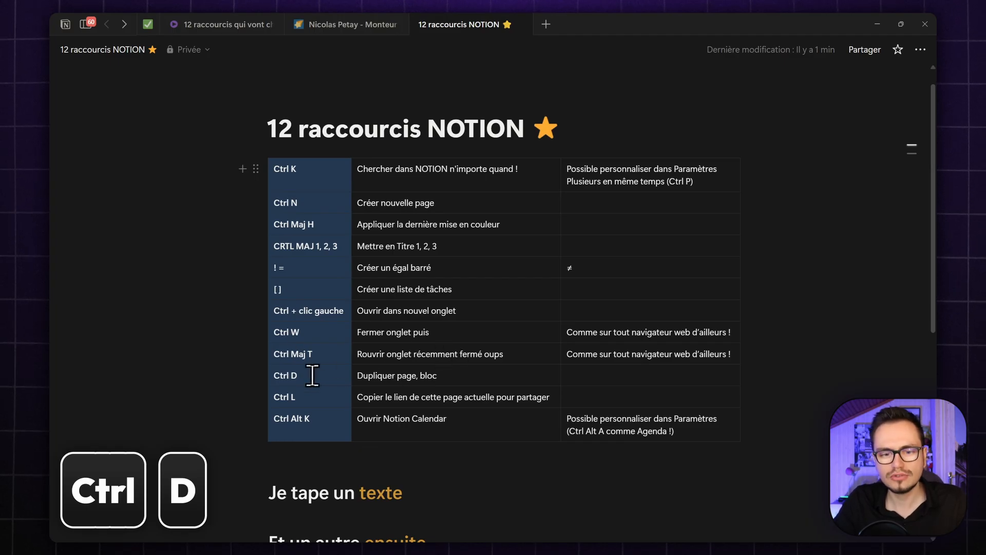
{"action": "left_click", "coordinate": [268, 375]}
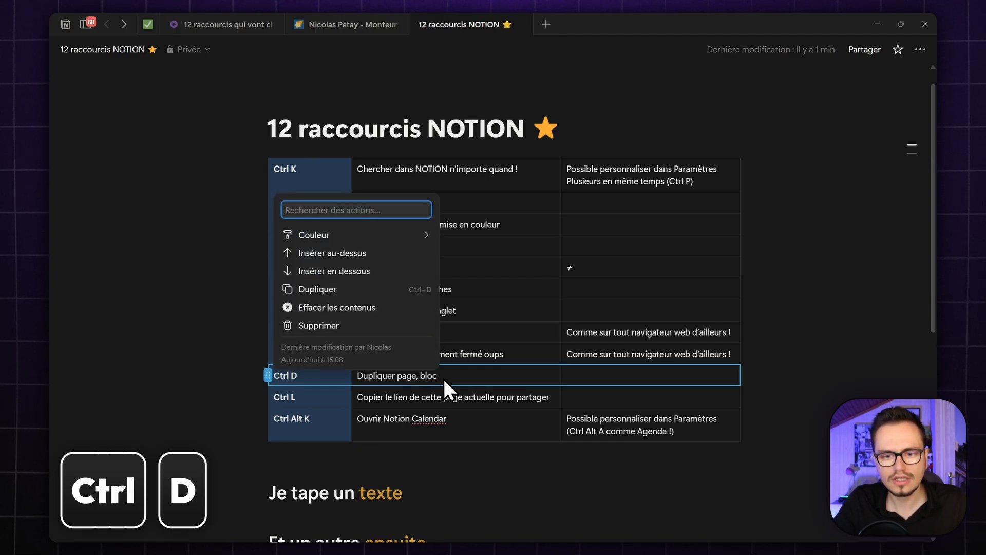
{"action": "key", "text": "ctrl+d"}
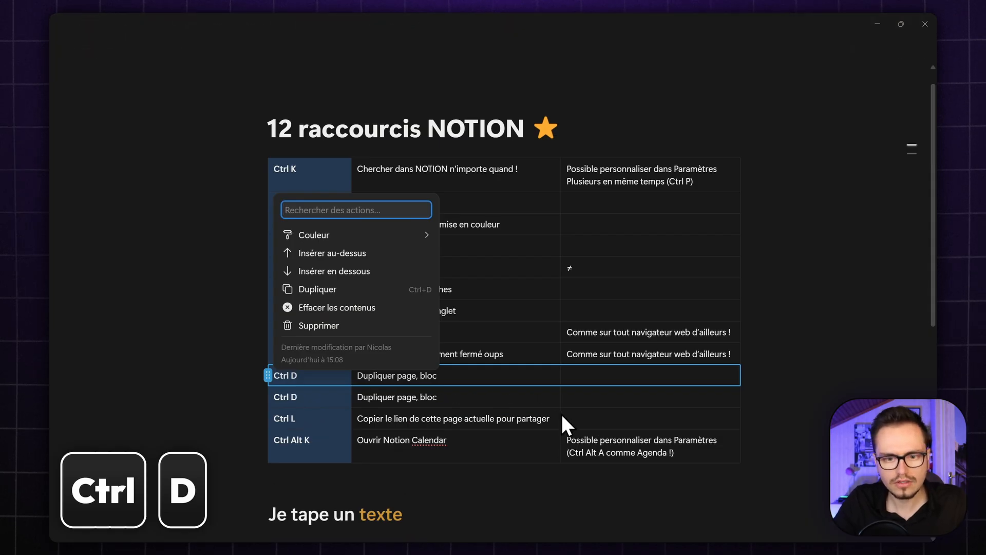
{"action": "key", "text": "Escape"}
{"action": "double_click", "coordinate": [426, 400]}
{"action": "left_click", "coordinate": [335, 400]}
{"action": "type", "text": "gergre"}
{"action": "triple_click", "coordinate": [407, 401]}
{"action": "type", "text": "ergreg"}
{"action": "triple_click", "coordinate": [305, 396]}
{"action": "type", "text": "ergerg"}
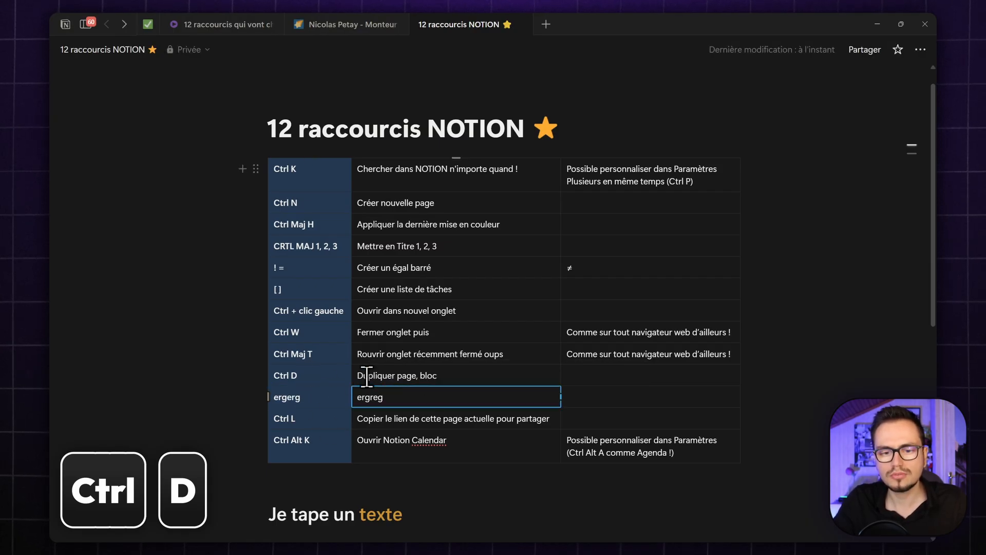
{"action": "key", "text": "Escape"}
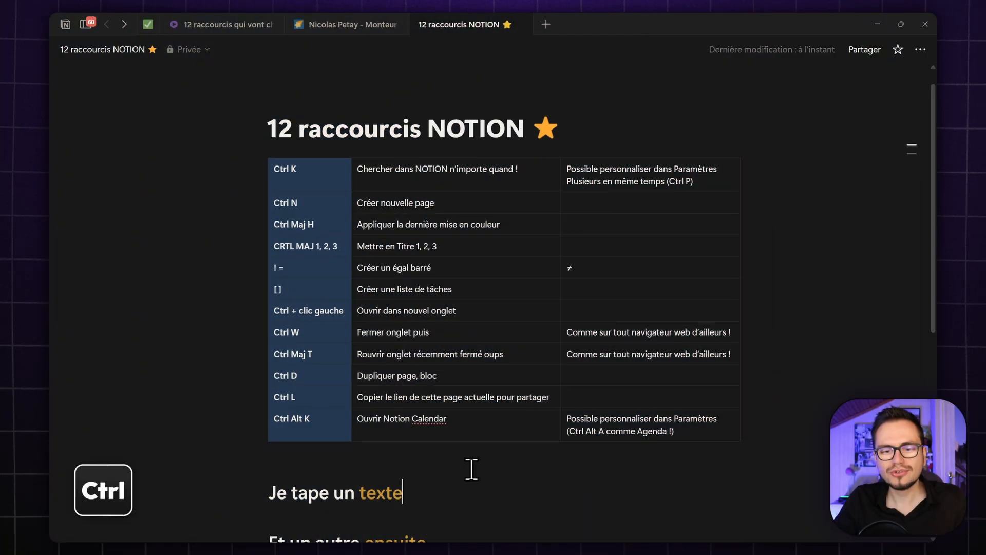
{"action": "key", "text": "ctrl+l"}
- Copy the '12 raccourcis NOTION' page link with Ctrl+L from inside the page text
{"action": "left_click", "coordinate": [468, 396]}
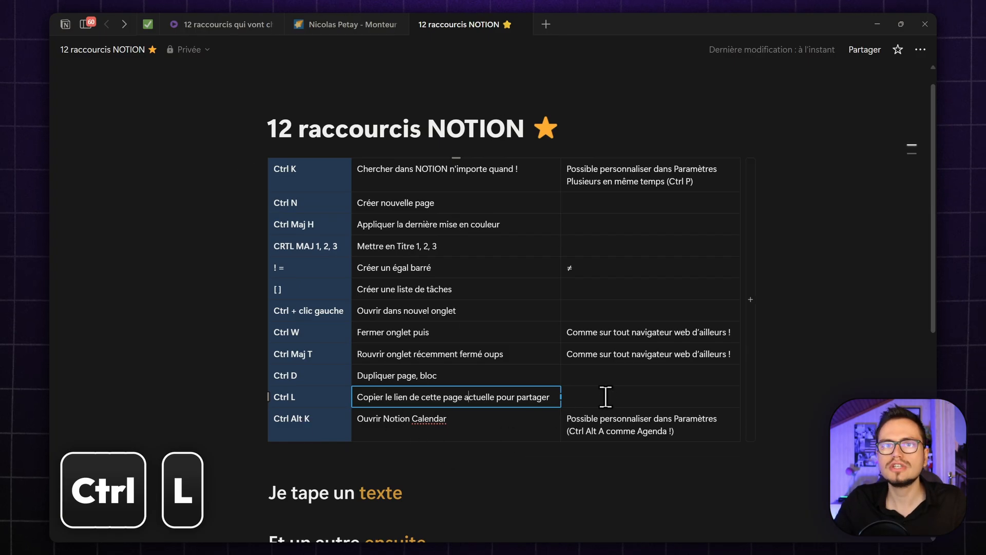
{"action": "left_click", "coordinate": [505, 485]}
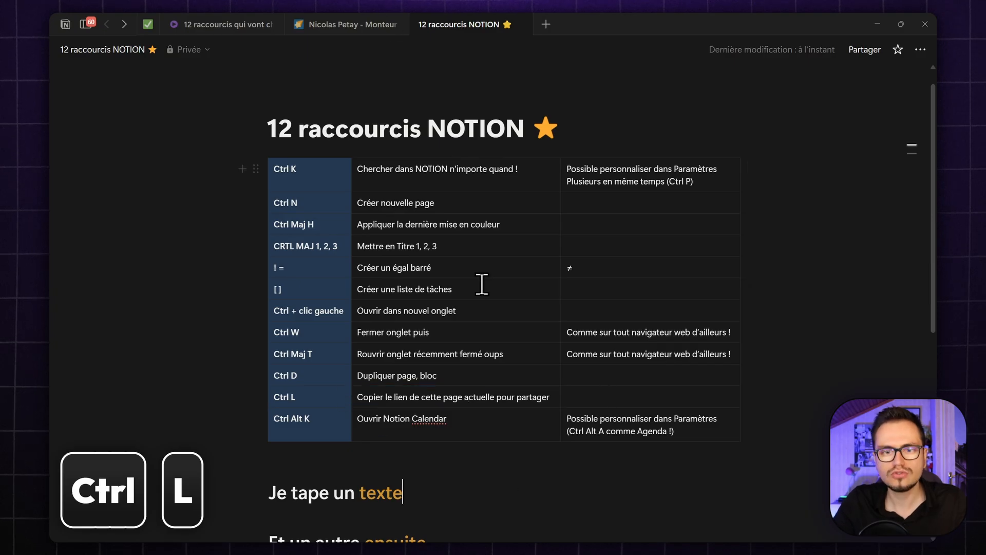
{"action": "key", "text": "ctrl+l"}
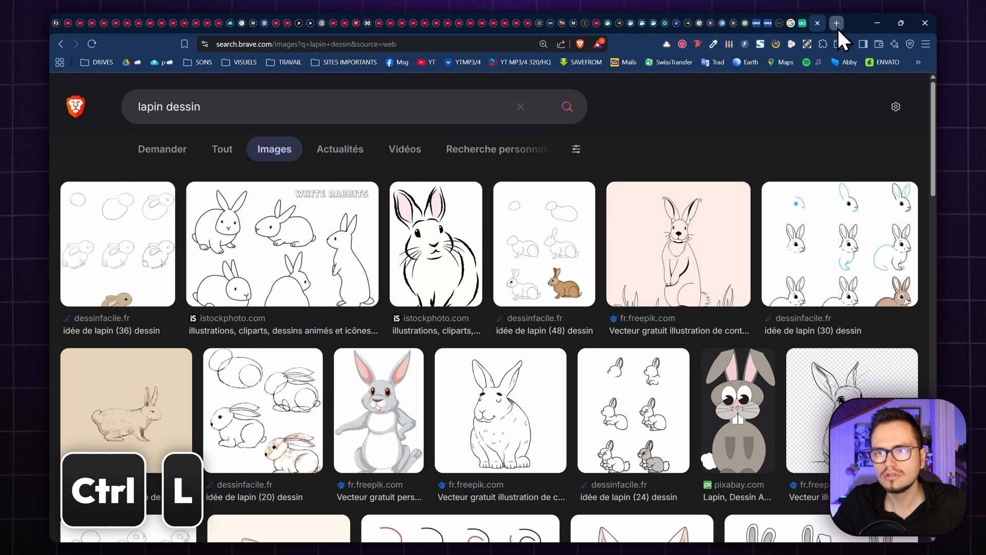
- Load the copied page link in Brave and highlight the page-specific part of its URL
{"action": "left_click", "coordinate": [837, 26]}
{"action": "key", "text": "Return"}
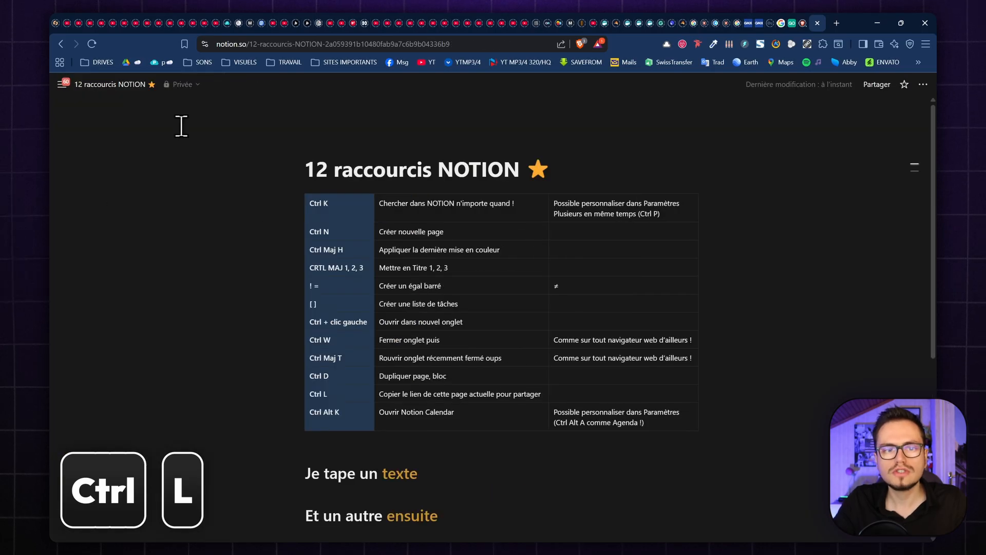
{"action": "key", "text": "ctrl+l"}
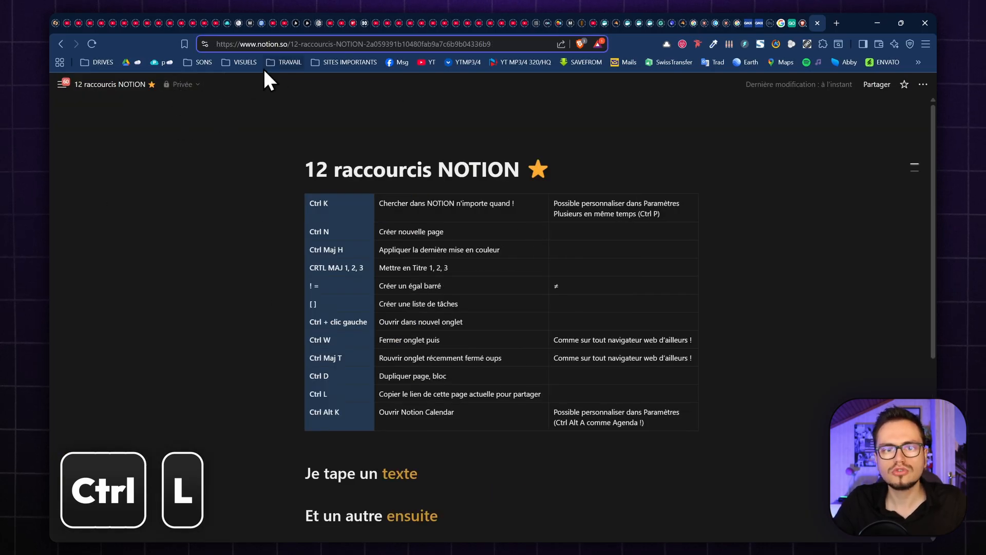
{"action": "left_click_drag", "start_coordinate": [298, 44], "coordinate": [552, 75]}
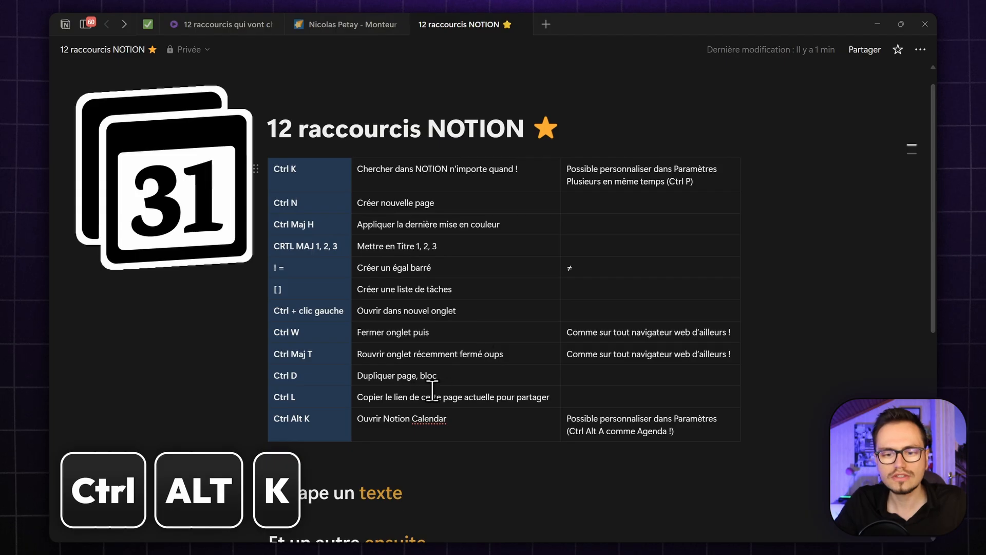
{"action": "left_click", "coordinate": [466, 417]}
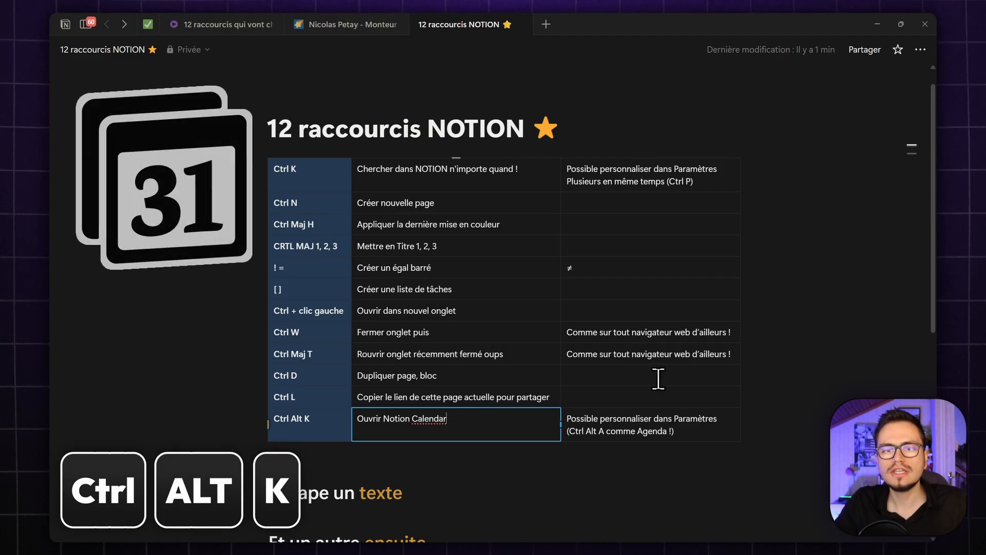
{"action": "scroll", "coordinate": [400, 404], "scroll_direction": "down", "scroll_amount": 5}
{"action": "scroll", "coordinate": [400, 404], "scroll_direction": "up", "scroll_amount": 5}
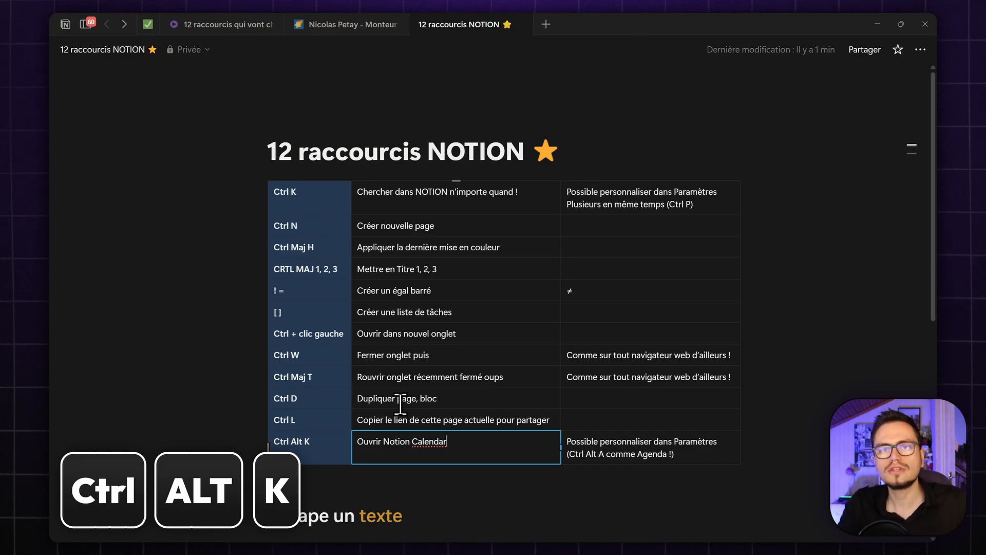
{"action": "left_click", "coordinate": [651, 454]}
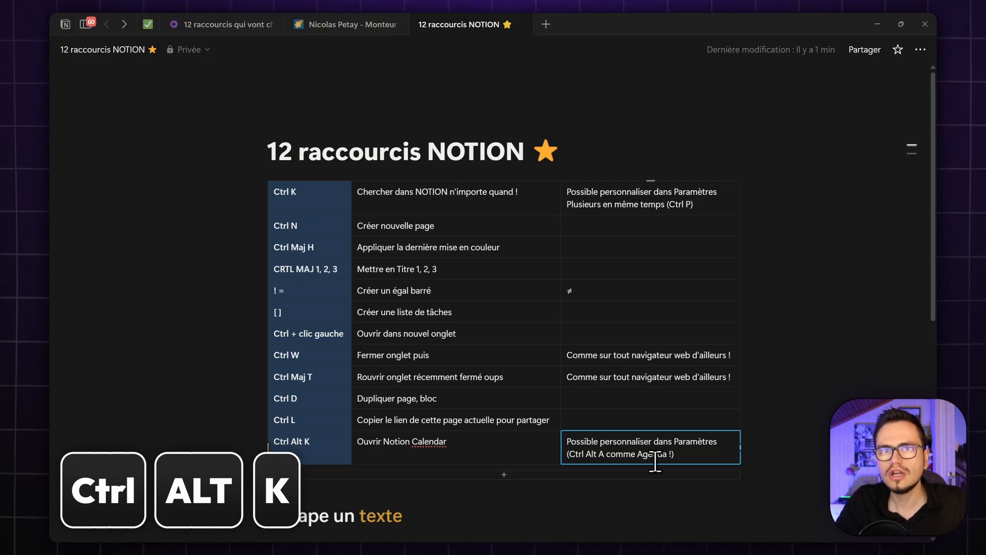
{"action": "left_click", "coordinate": [316, 440]}
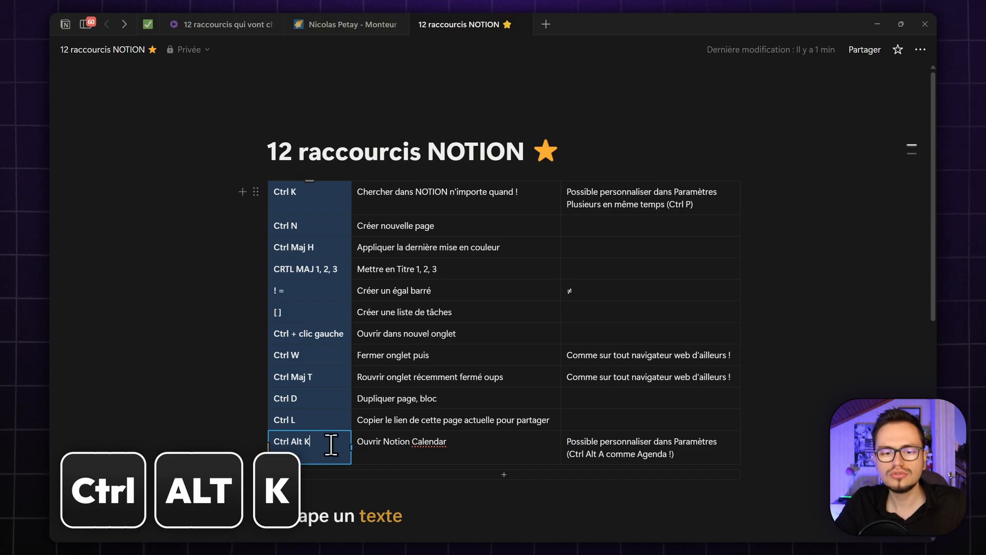
{"action": "left_click", "coordinate": [697, 452]}
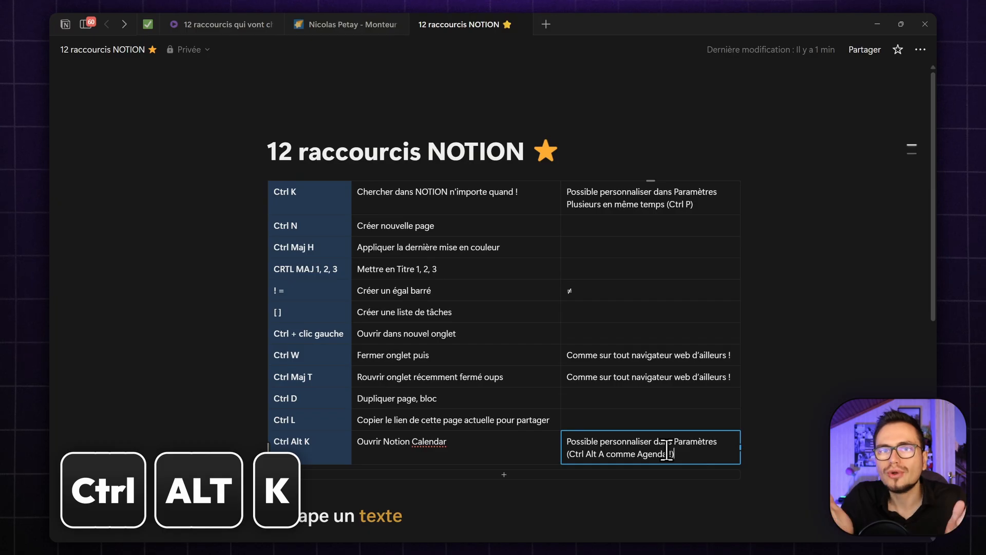
{"action": "left_click", "coordinate": [522, 507]}
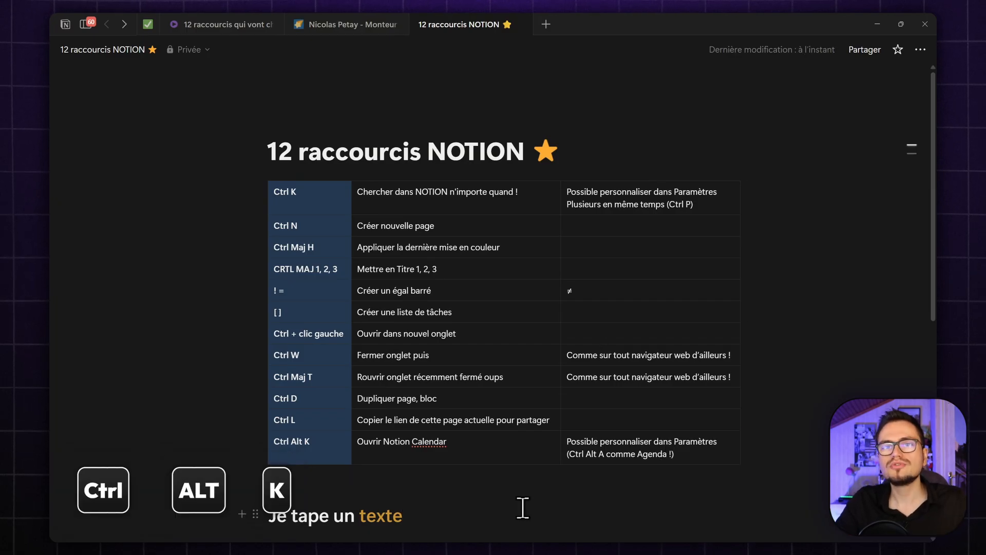